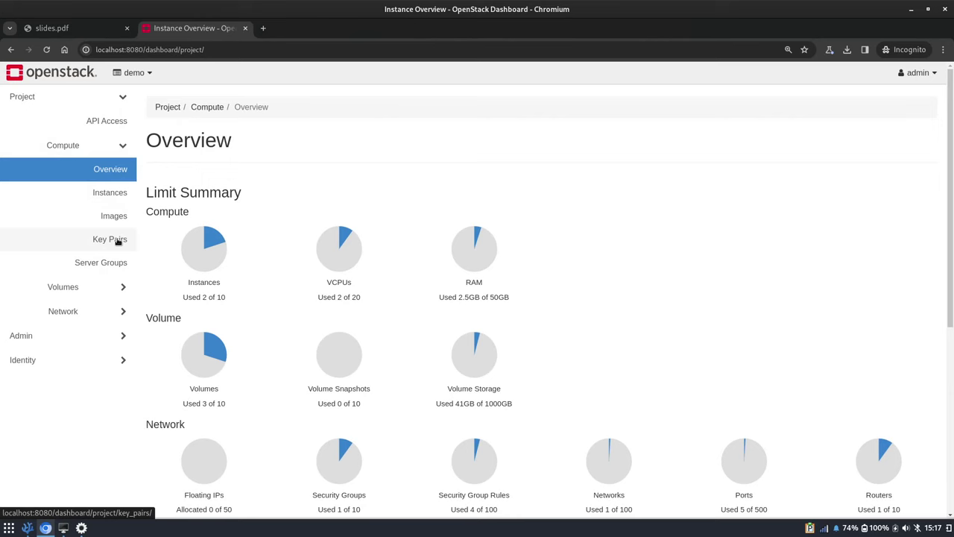
- Create an SSH key pair named gfwargrwg in the demo project, dismissing the save of its private key file
left_click(114, 239)
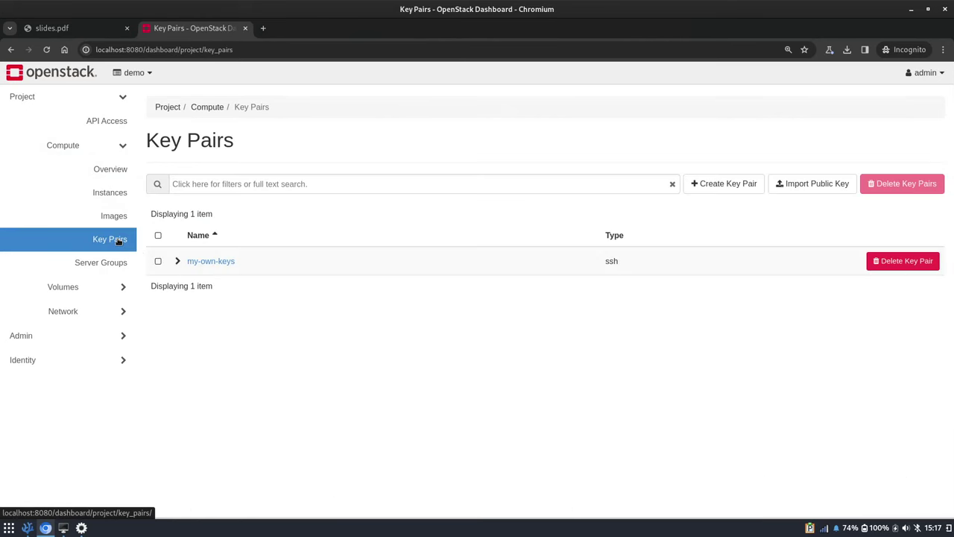
left_click(744, 184)
left_click(539, 147)
type("gfwargrwg")
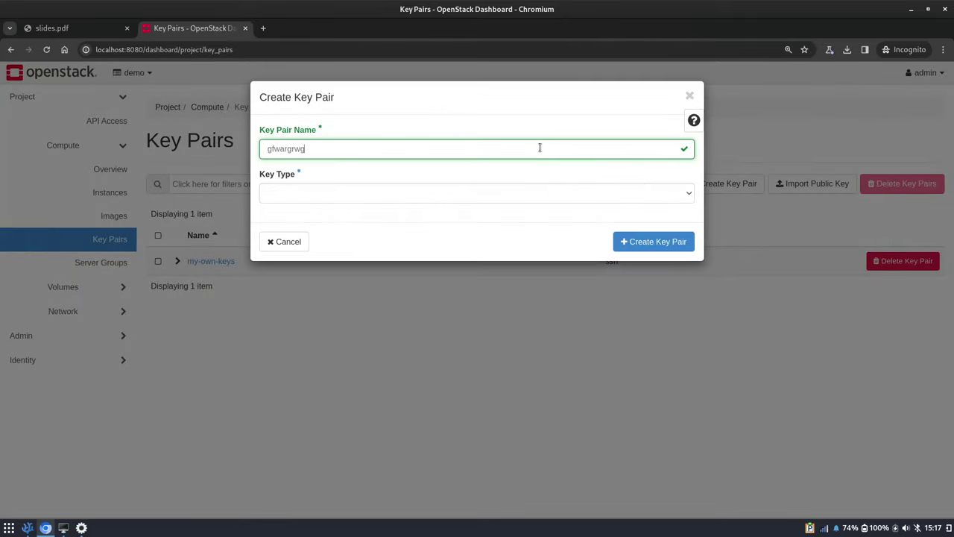
left_click(489, 197)
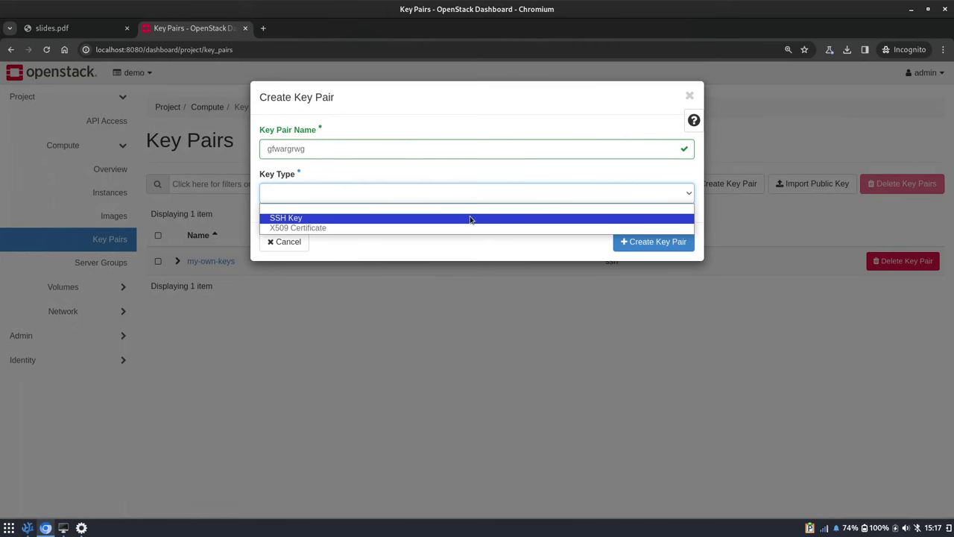
left_click(470, 217)
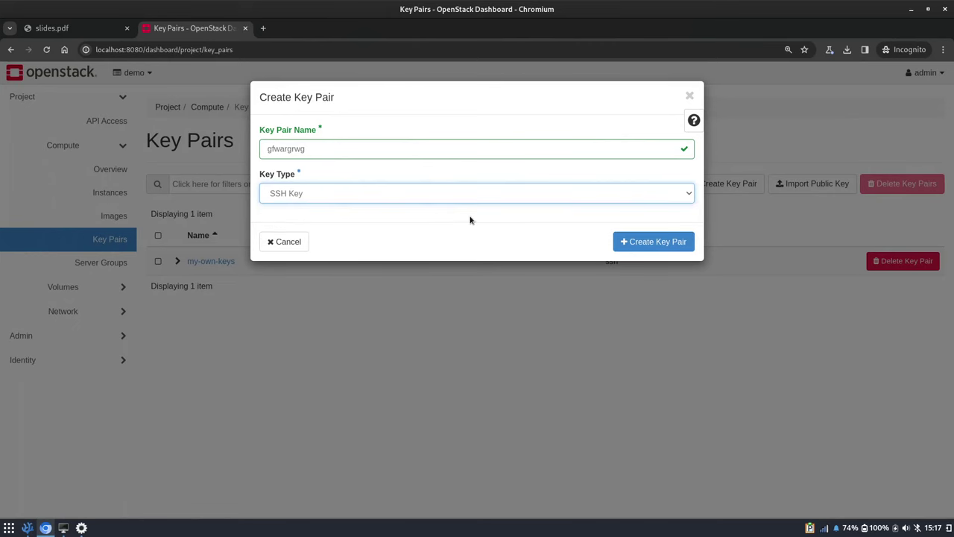
left_click(666, 242)
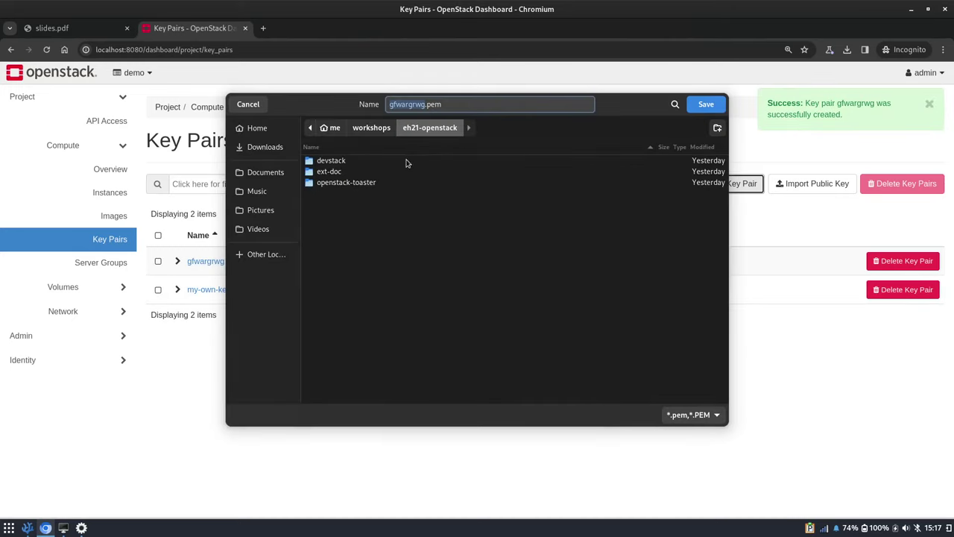
left_click(246, 106)
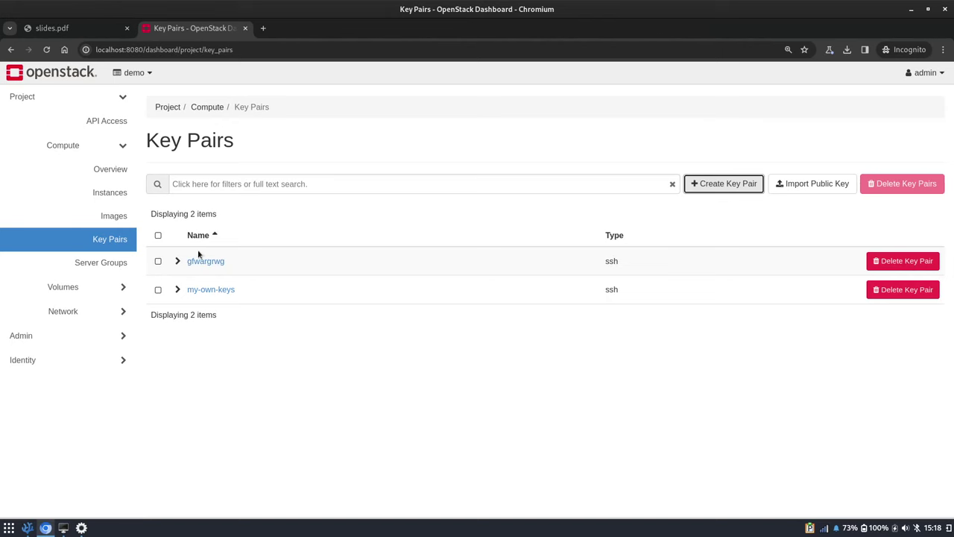
- View the available images, then begin launching a new instance named eh21 with description wagrwag and a count of 2
left_click(121, 216)
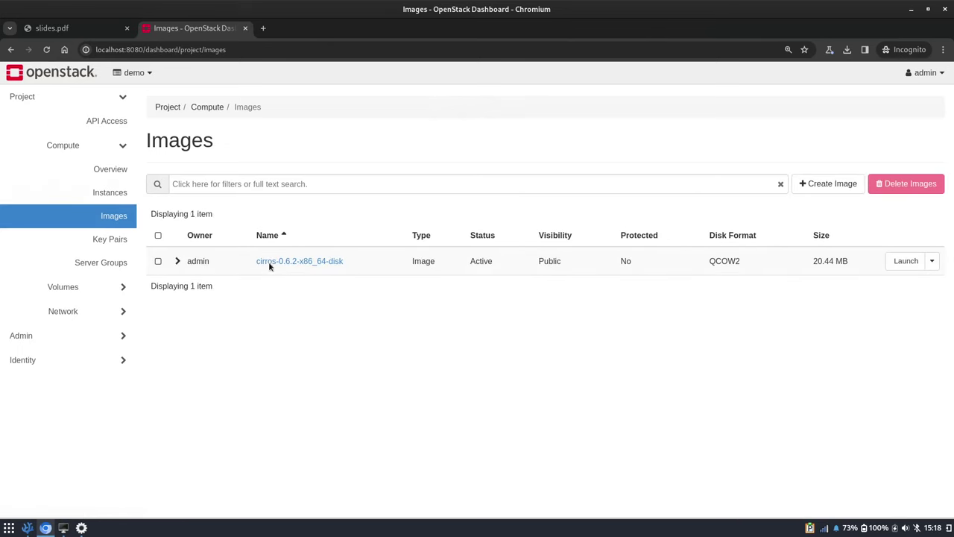
left_click(109, 193)
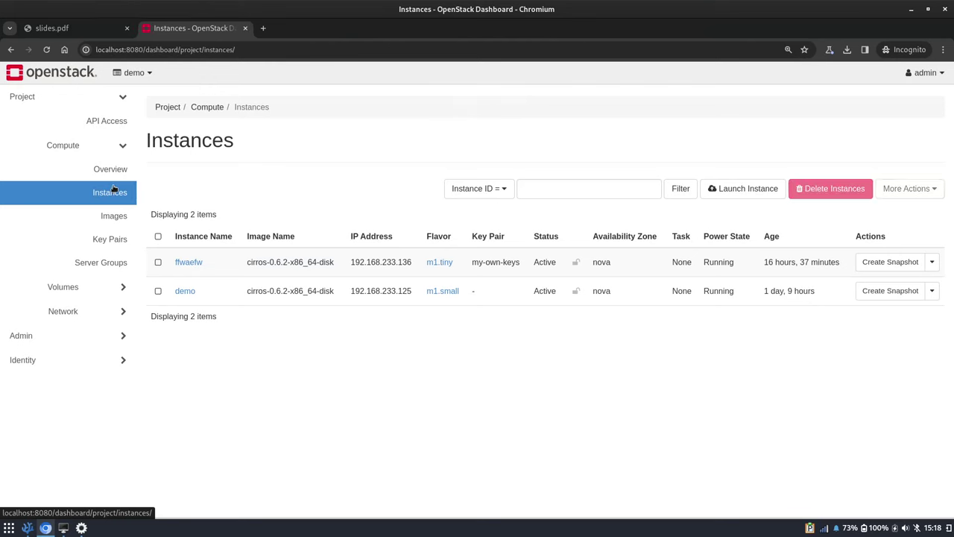
left_click(723, 191)
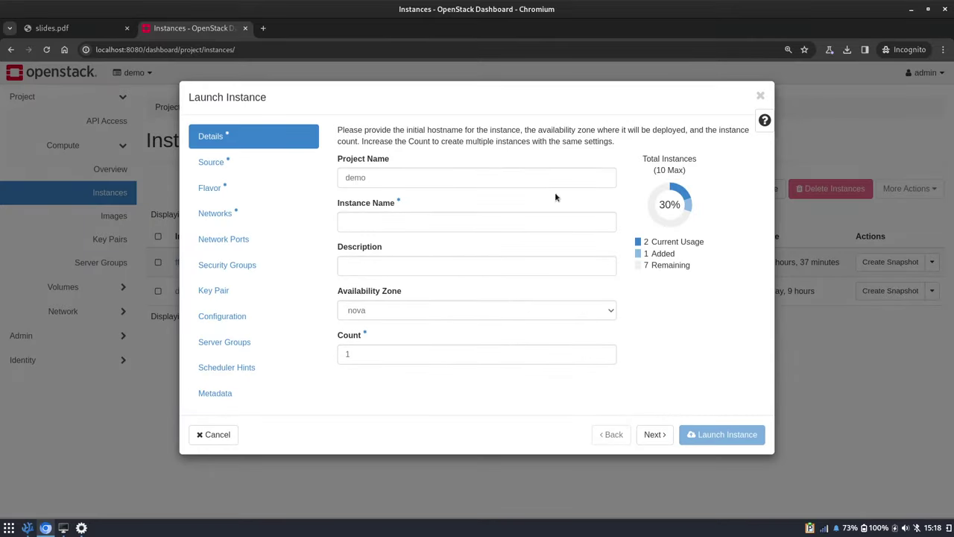
left_click(384, 219)
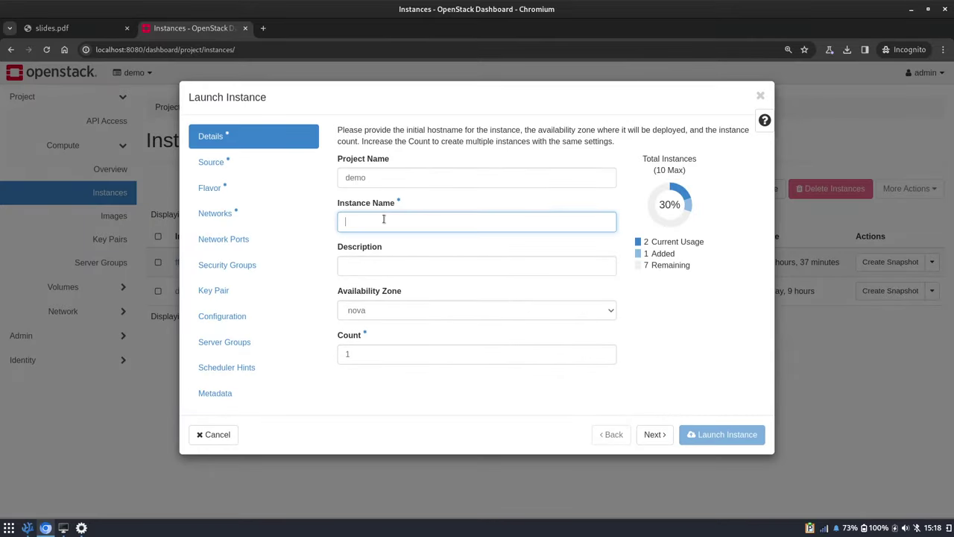
type("eh21")
left_click(364, 273)
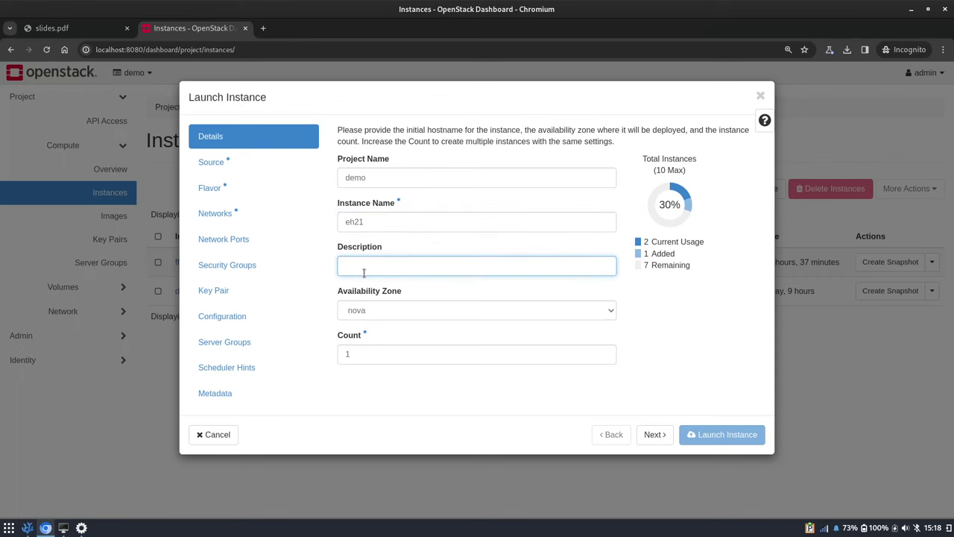
type("wagrwag")
left_click(375, 311)
left_click(375, 310)
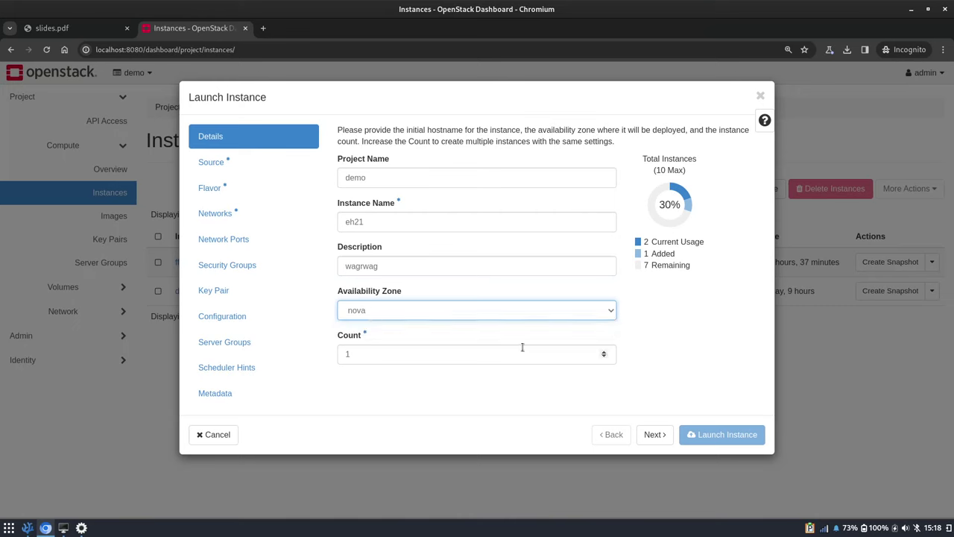
left_click(604, 352)
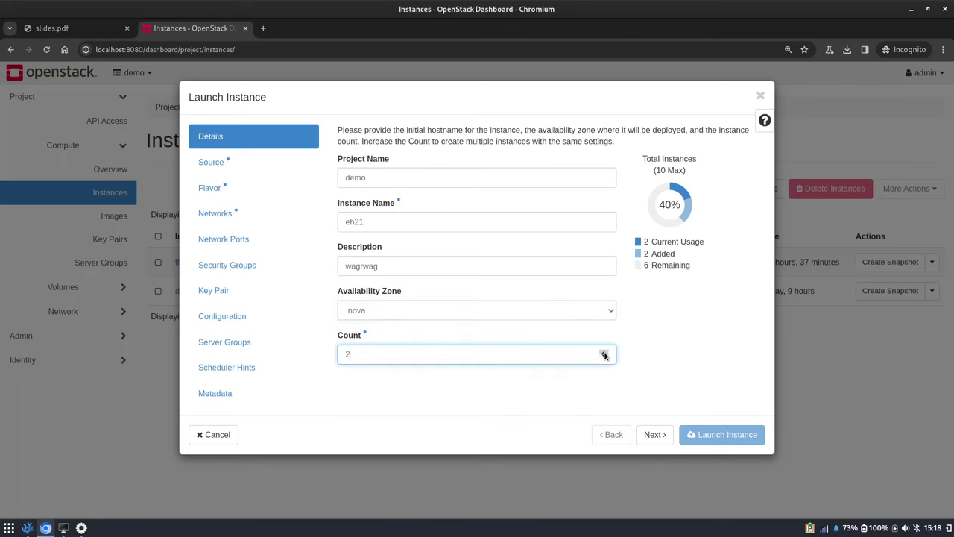
- Choose the cirros-0.6.2-x86_64-disk image as the instance's boot source and set the volume size to 2 GB
left_click(657, 435)
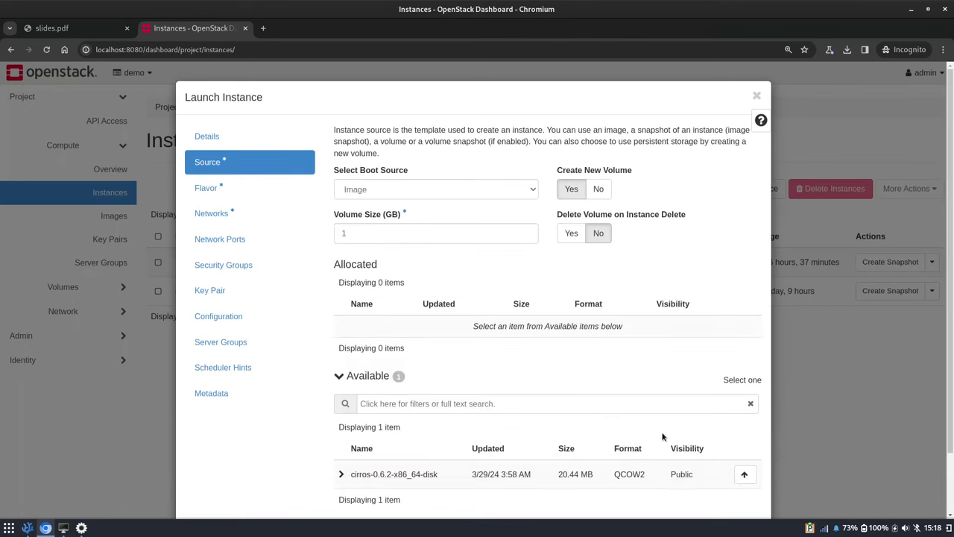
left_click(495, 193)
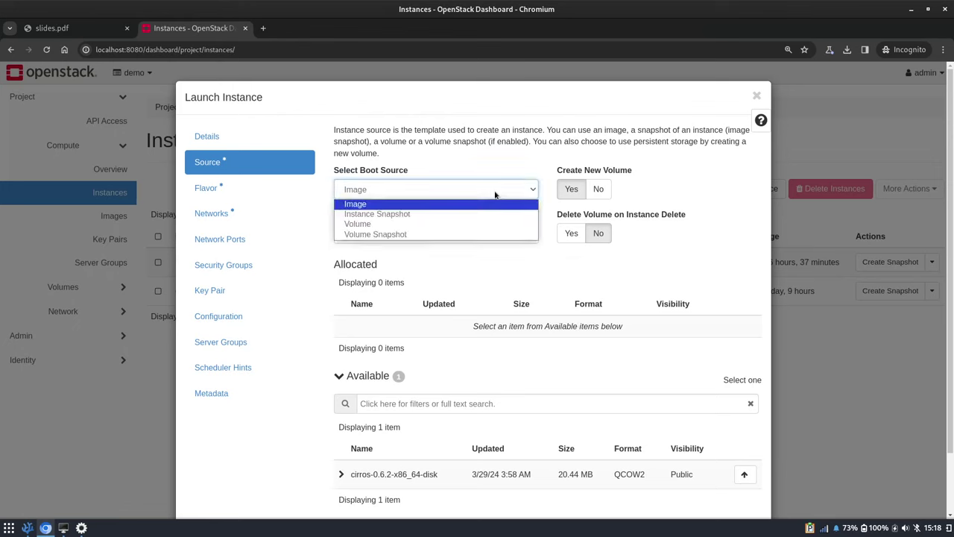
left_click(497, 192)
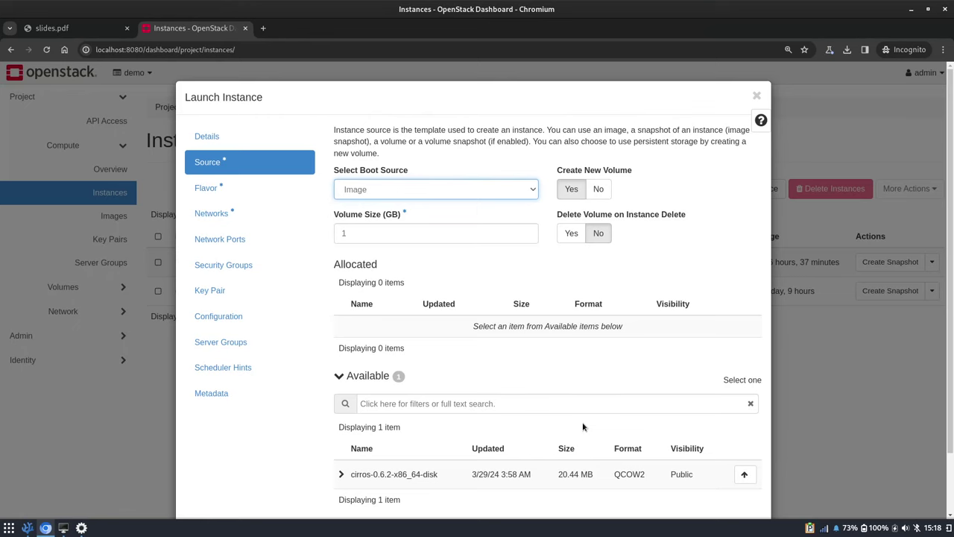
scroll(583, 426, "down", 2)
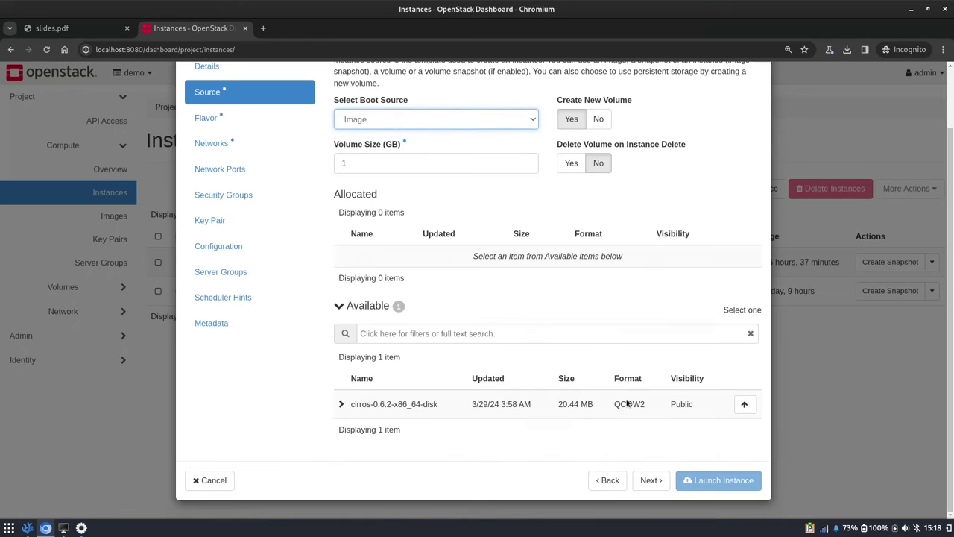
left_click(743, 404)
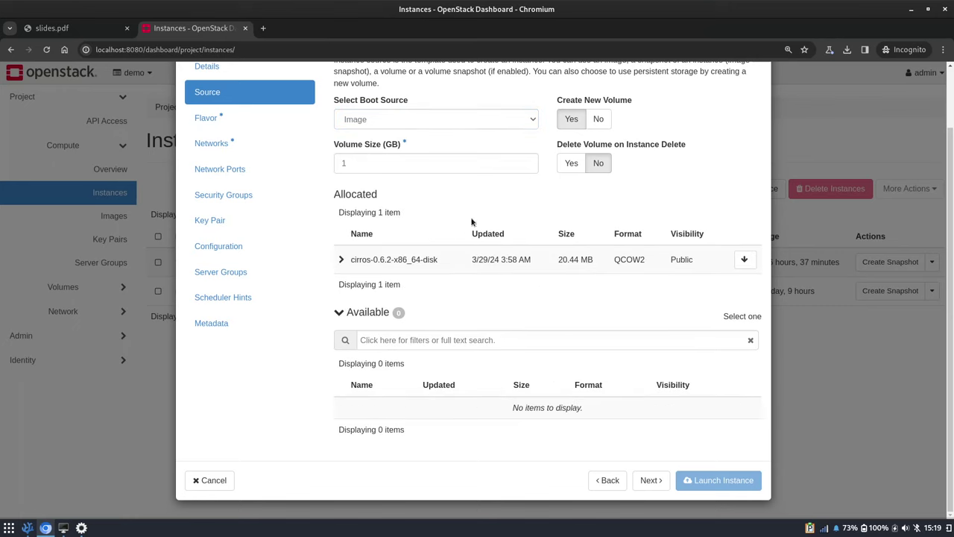
left_click(485, 161)
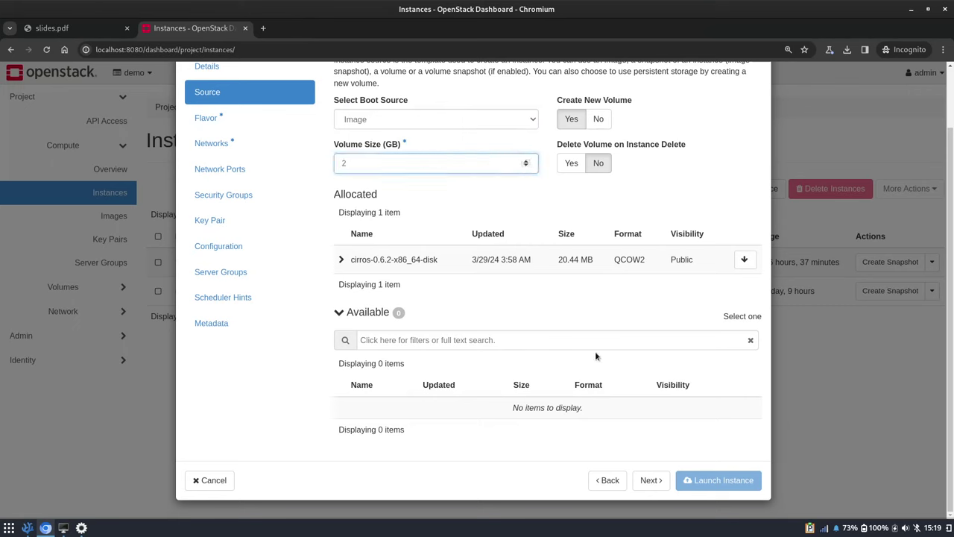
- Review the available flavors and allocate m1.tiny to the new instances
left_click(636, 487)
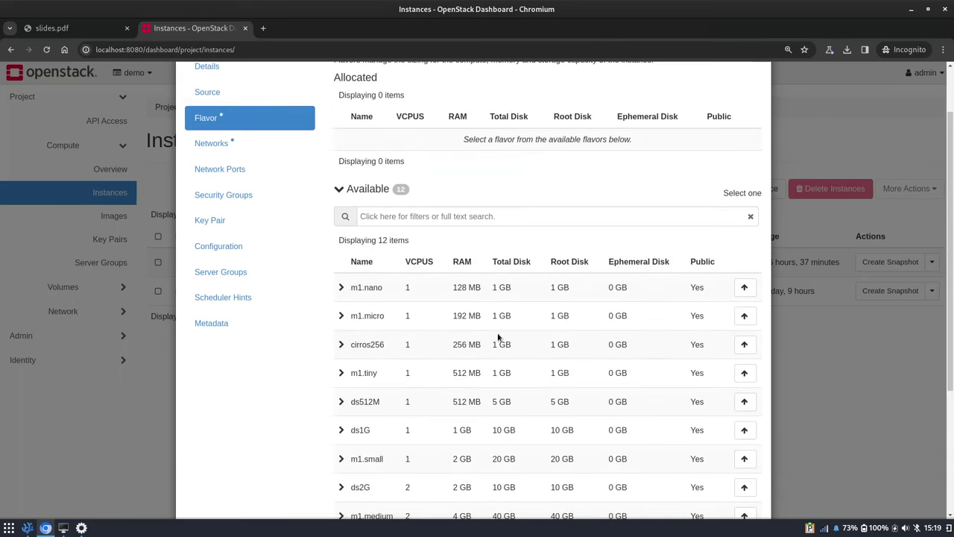
scroll(492, 333, "down", 3)
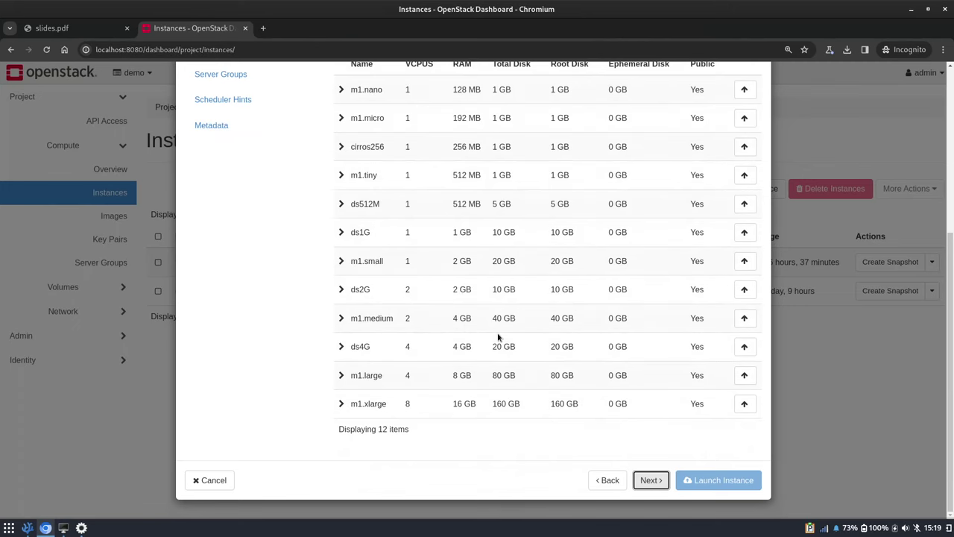
scroll(498, 337, "up", 1)
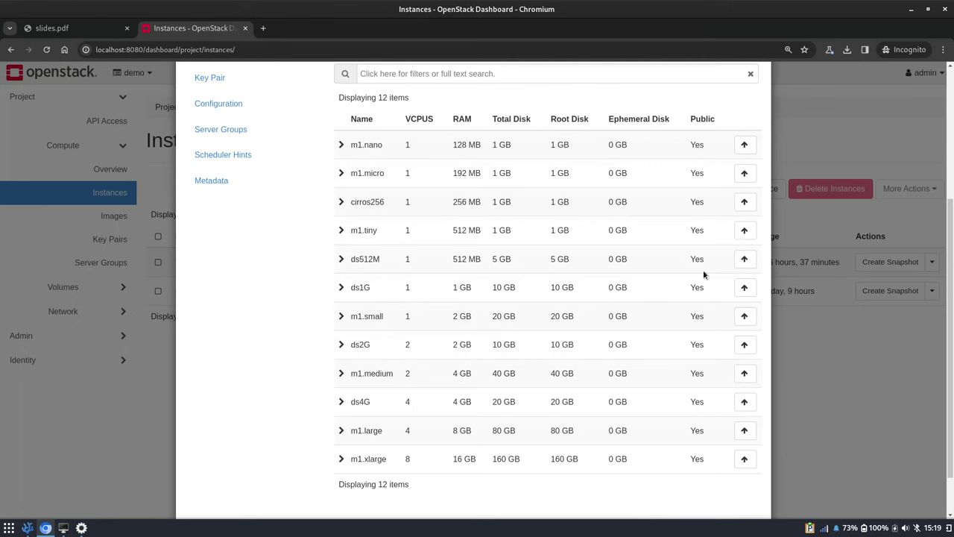
left_click(744, 231)
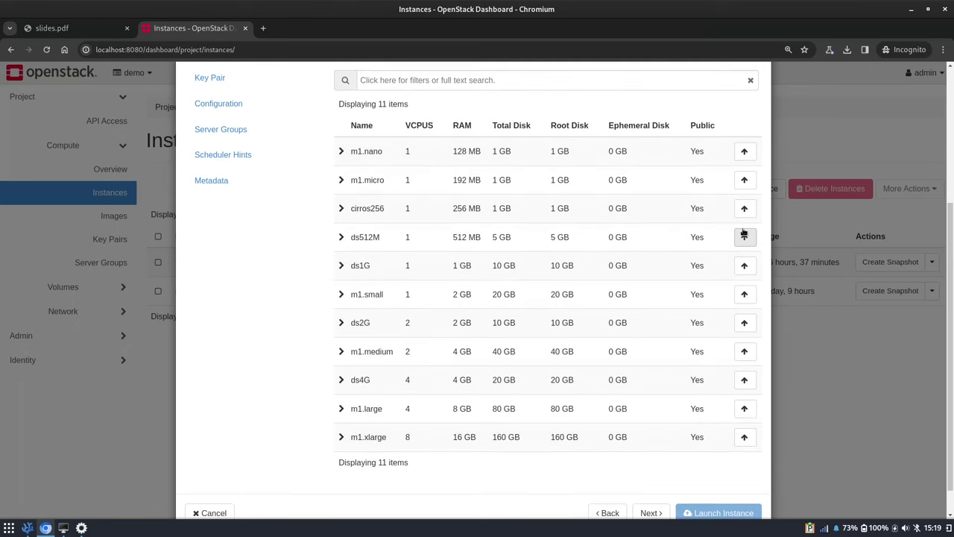
scroll(685, 424, "down", 1)
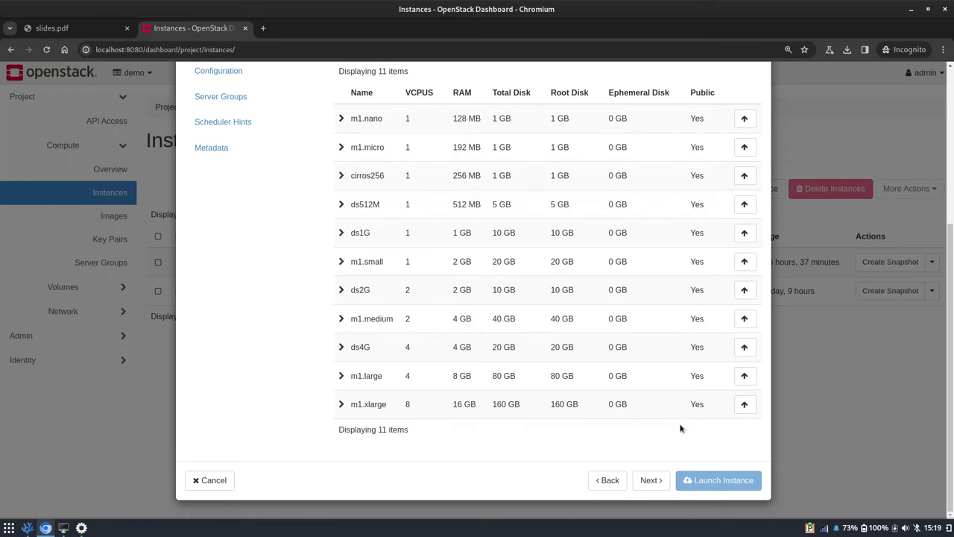
scroll(680, 427, "up", 4)
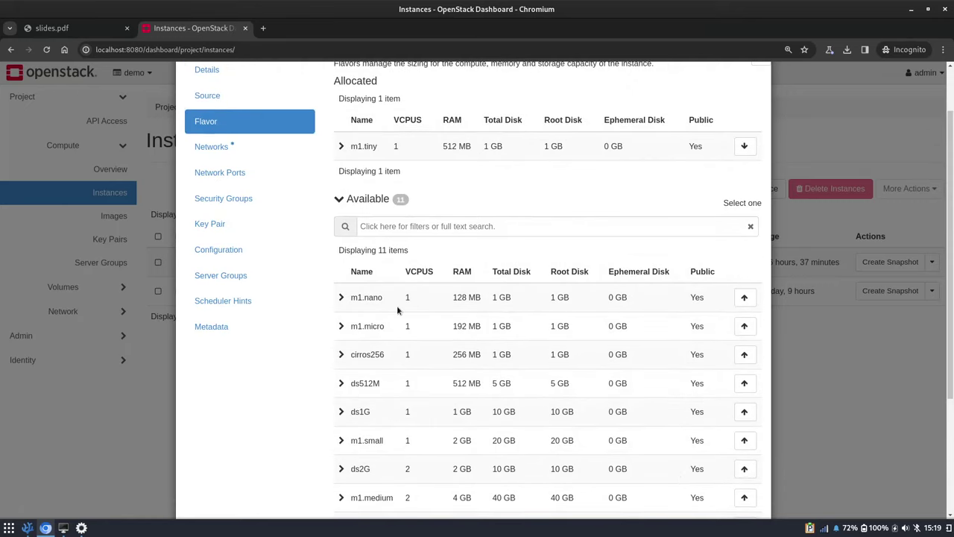
- Attach the shared network to the new instances and launch them
left_click(236, 148)
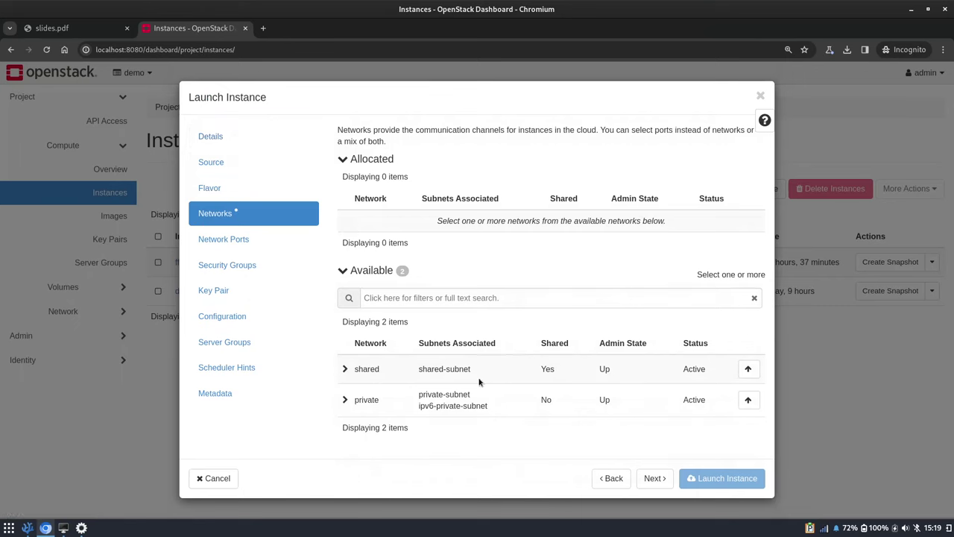
left_click(749, 369)
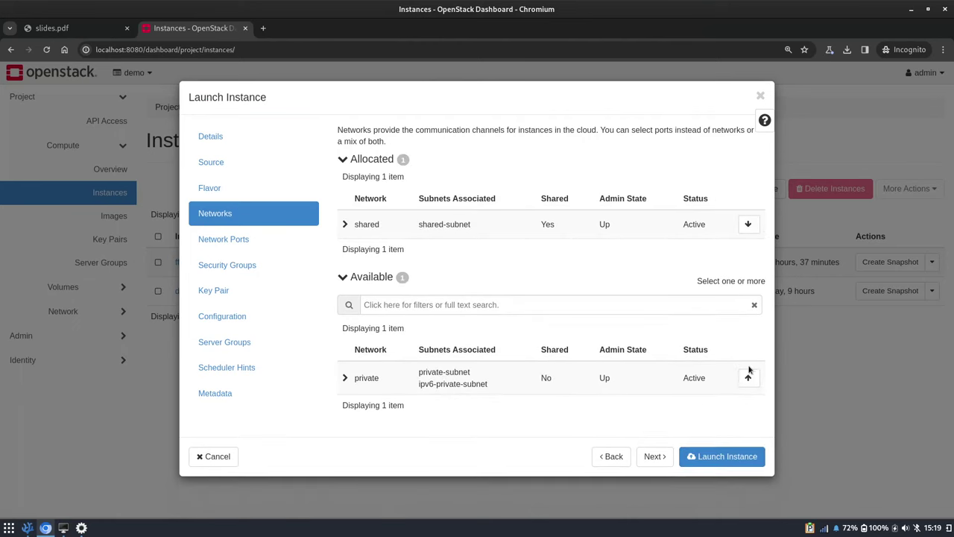
left_click(694, 458)
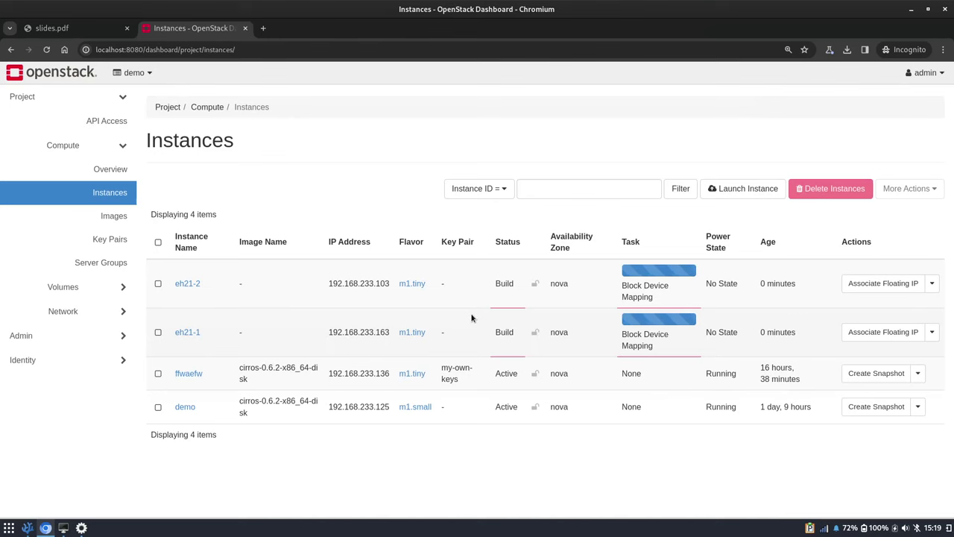
- Examine the overview, console log and action log of instance eh21-2, and return to the list of instances
left_click(187, 284)
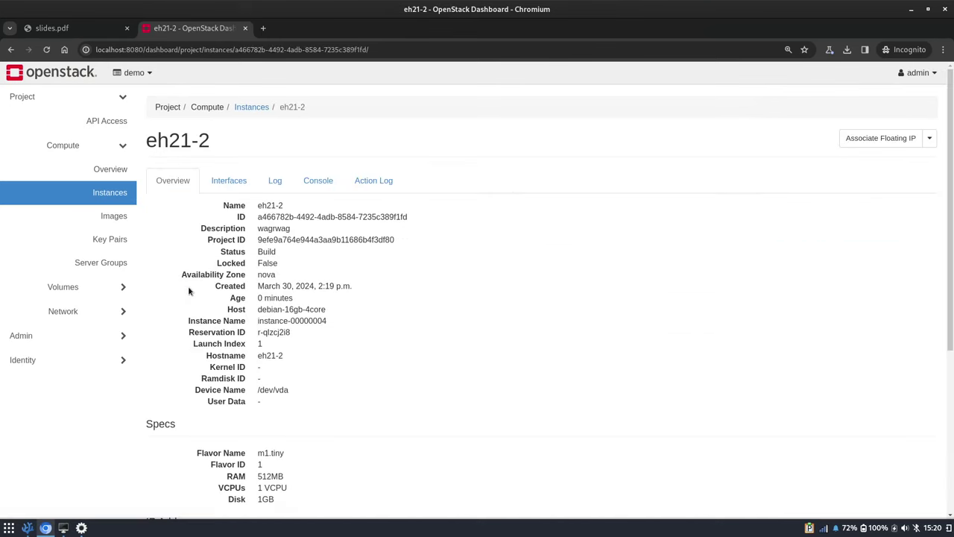
left_click(274, 183)
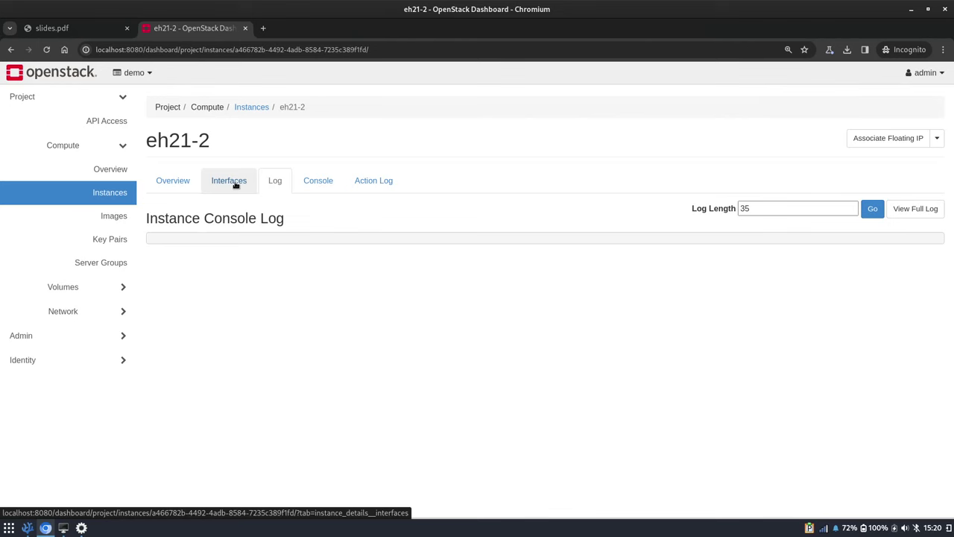
left_click(188, 182)
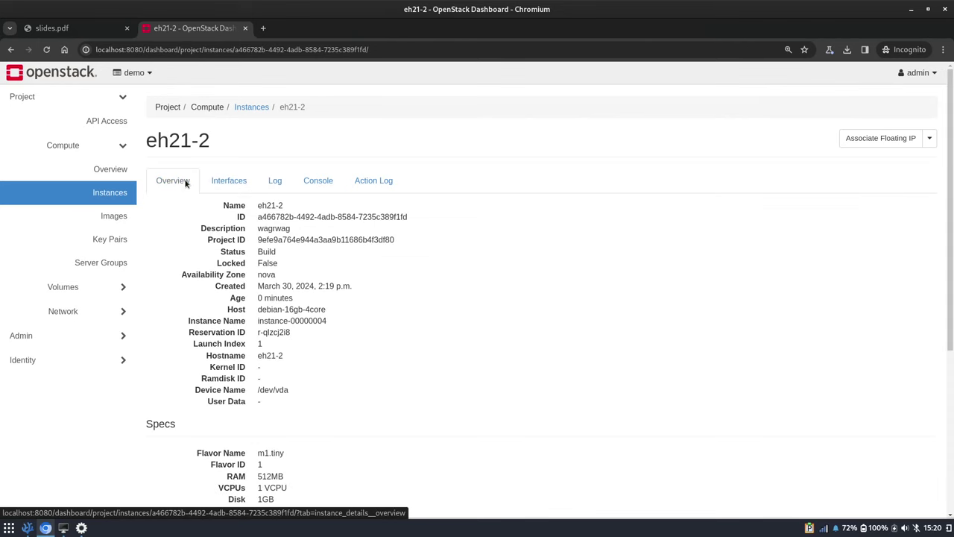
left_click(273, 185)
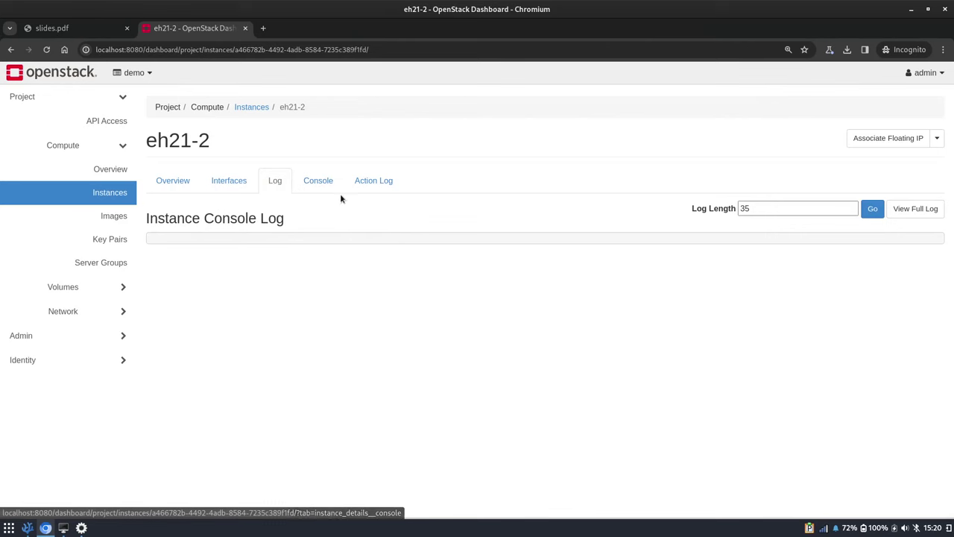
left_click(364, 192)
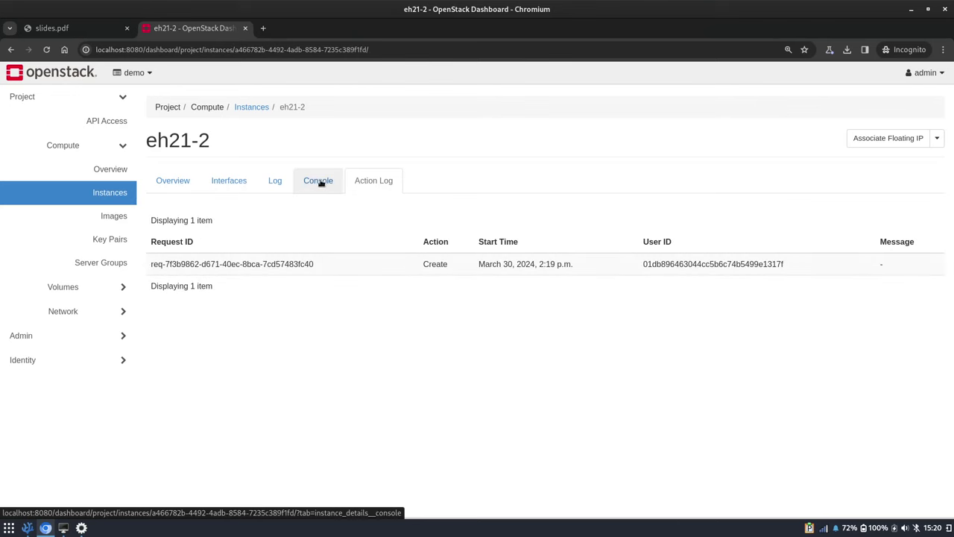
left_click(278, 184)
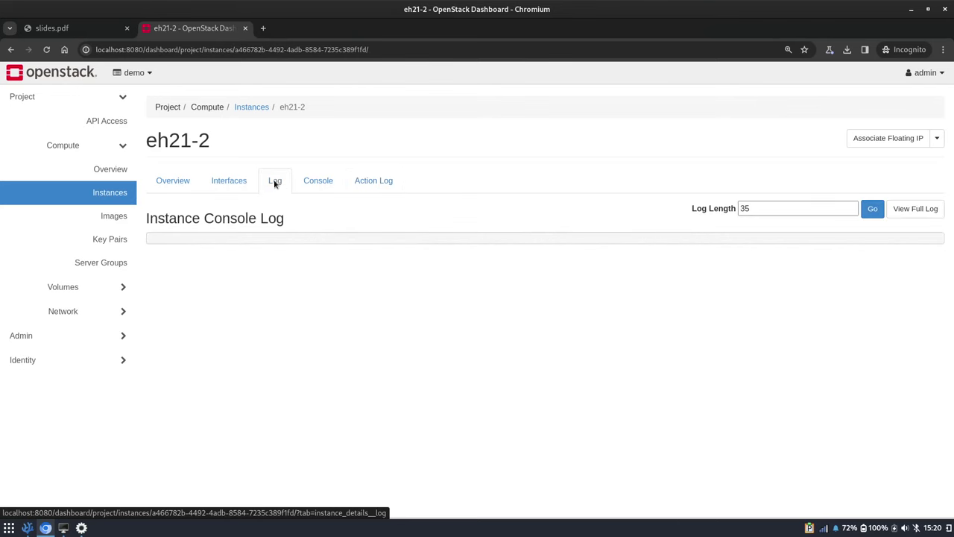
left_click(112, 194)
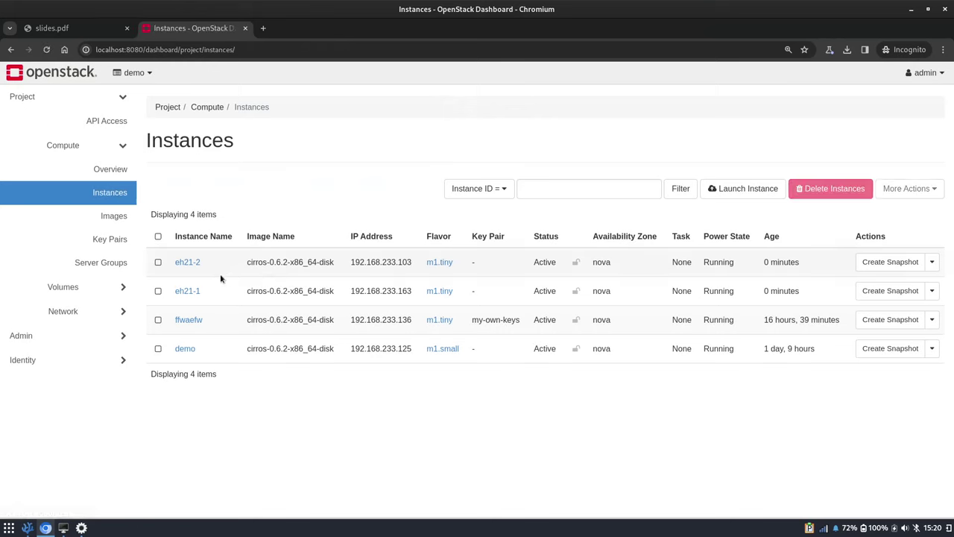
- Open instance eh21-2 again, read through its console log, and bring up its interactive console
left_click(186, 265)
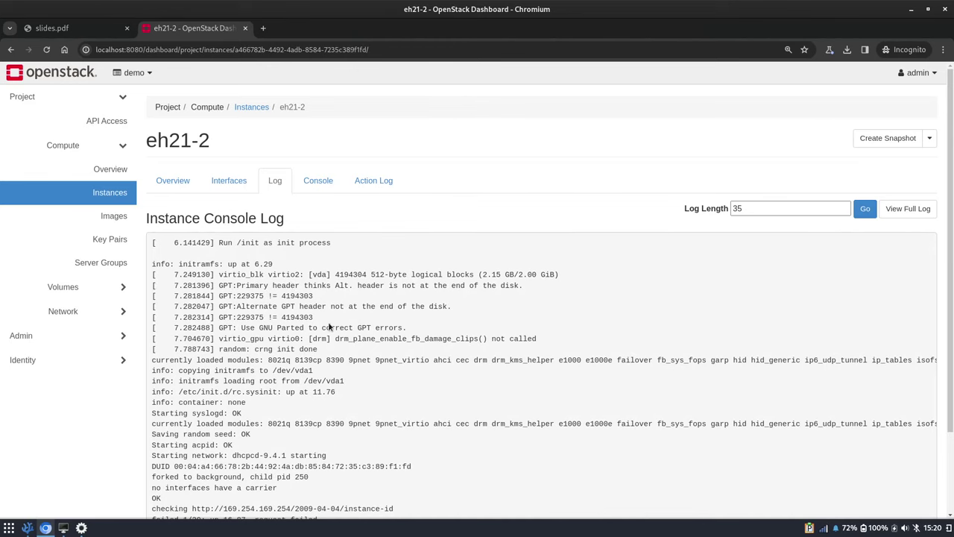
scroll(334, 332, "down", 2)
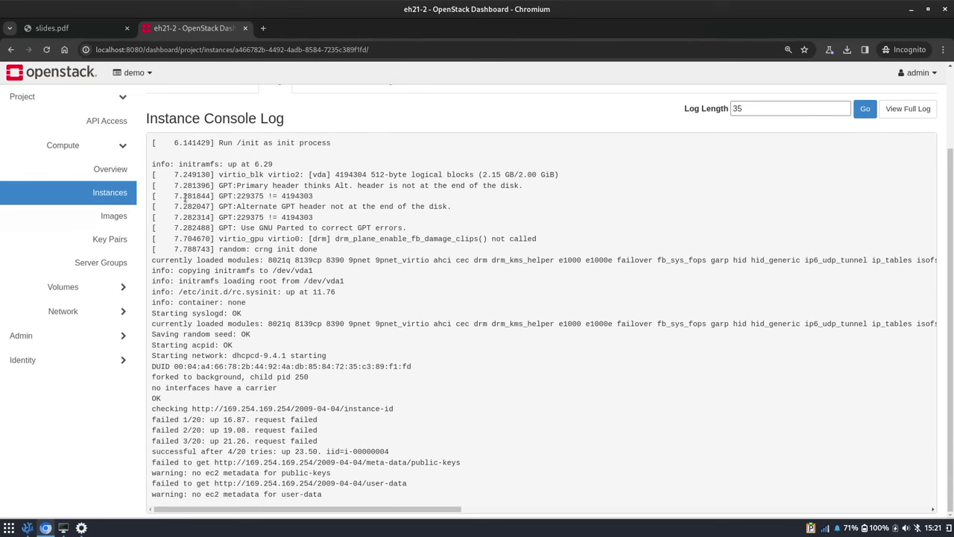
scroll(185, 198, "up", 3)
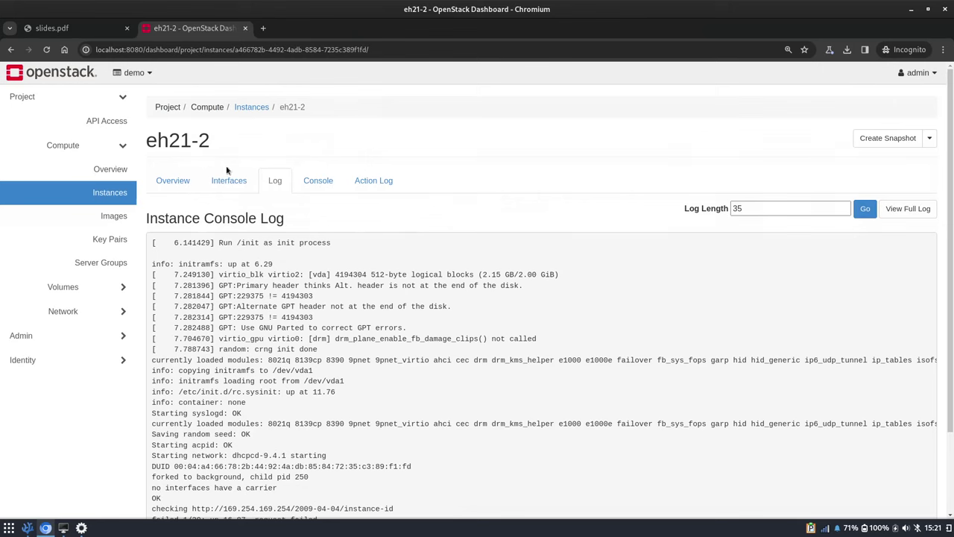
left_click(318, 183)
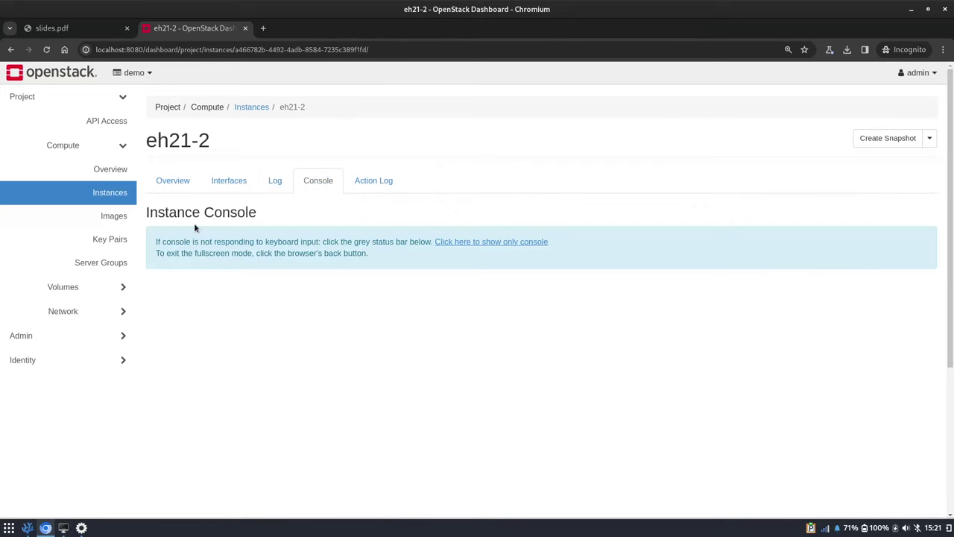
- Review the project's volumes and the actions available for the volume attached to eh21-1, and return to slides.pdf
left_click(65, 288)
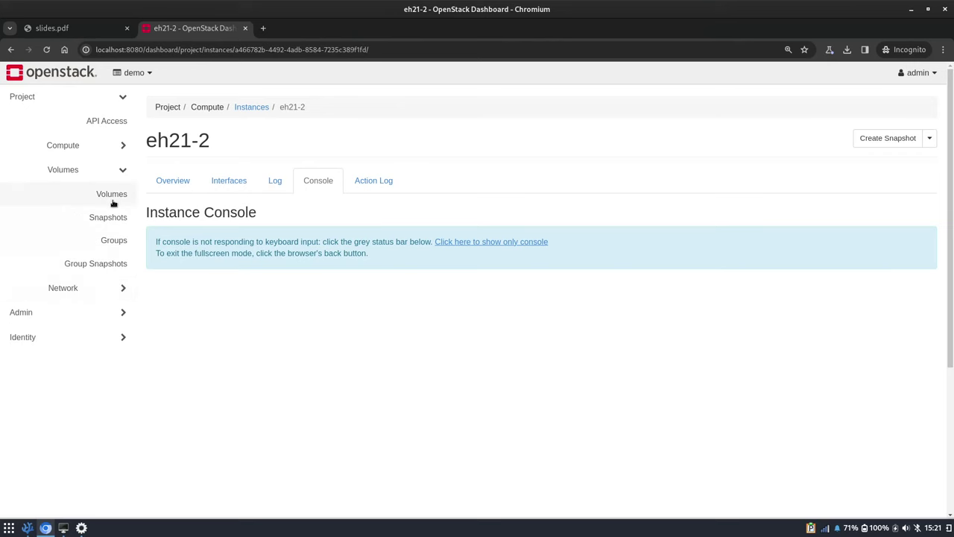
left_click(112, 196)
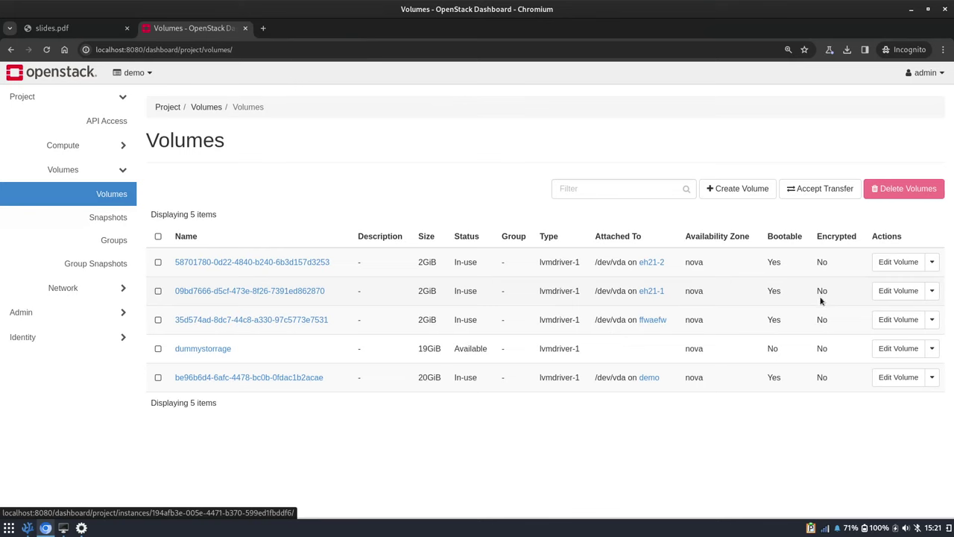
left_click(931, 292)
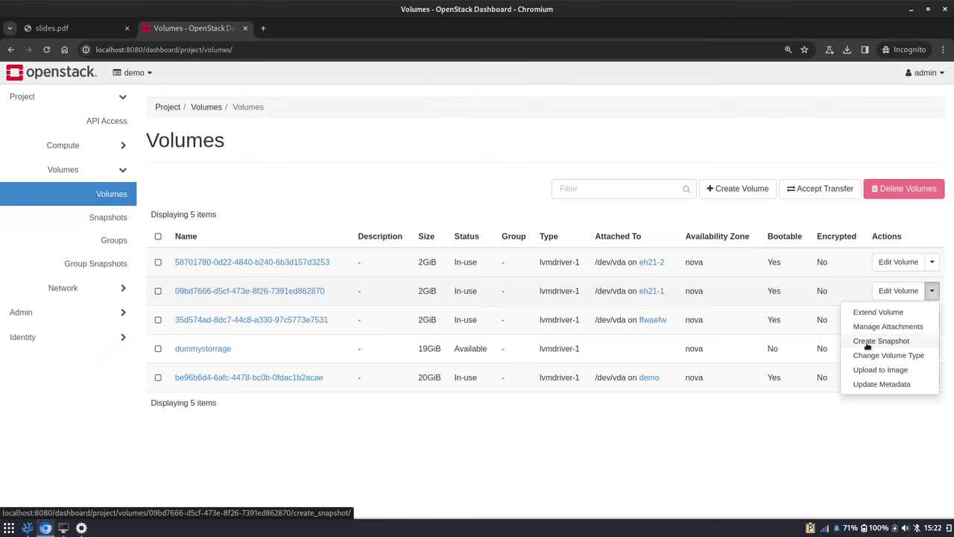
key("ctrl+Page_Up")
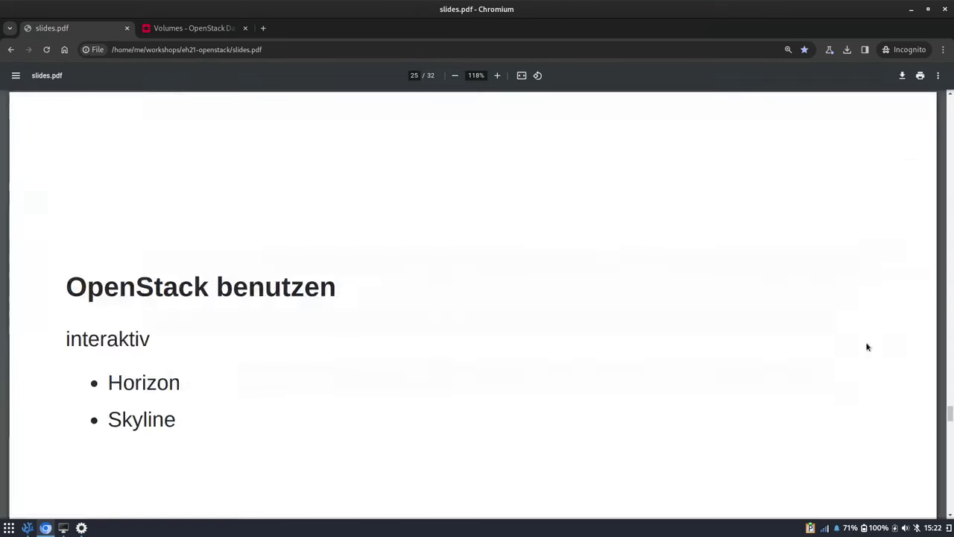